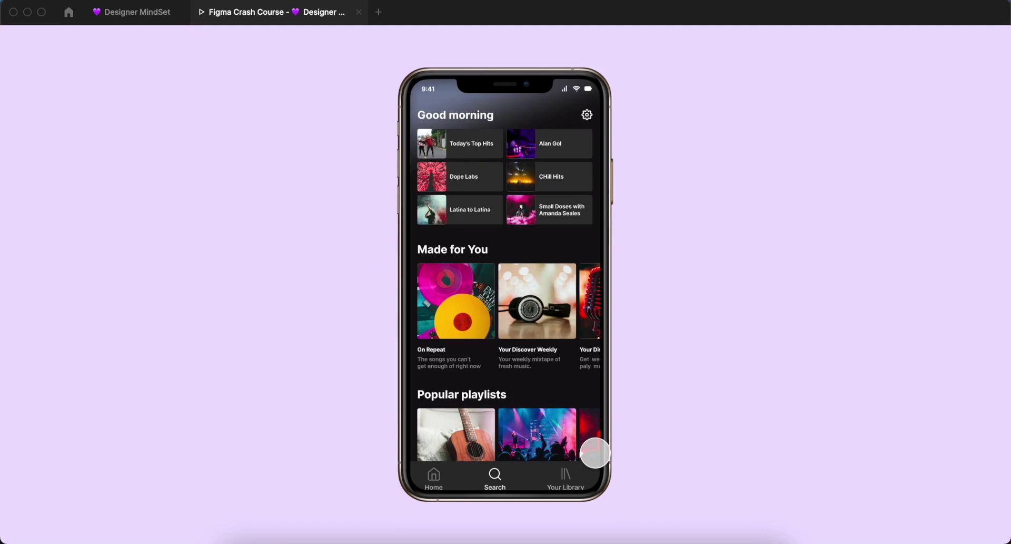
Step: Visit Fall 2020, Search and its search field, return to Fall 2020, then play and pause the podcast
left_click(563, 478)
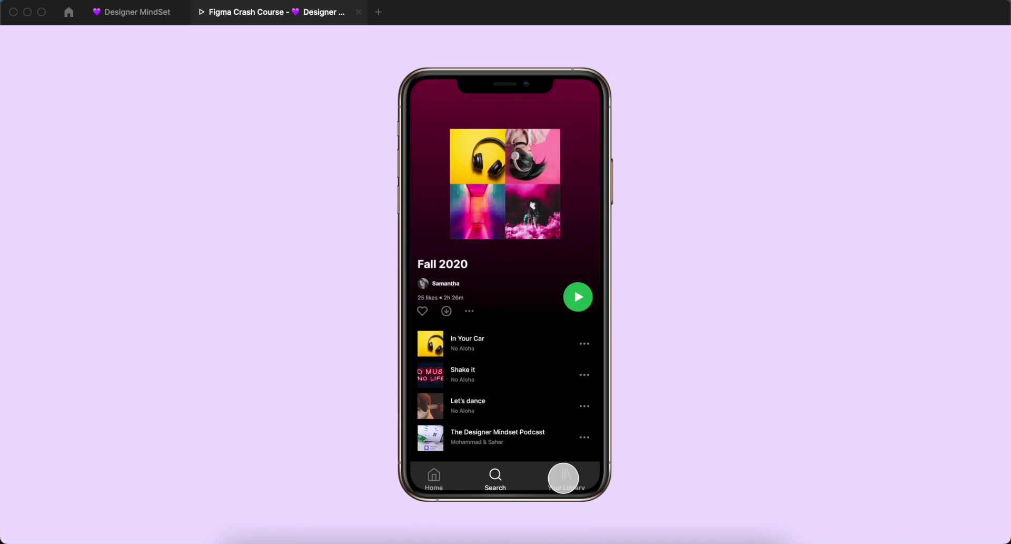
left_click(499, 481)
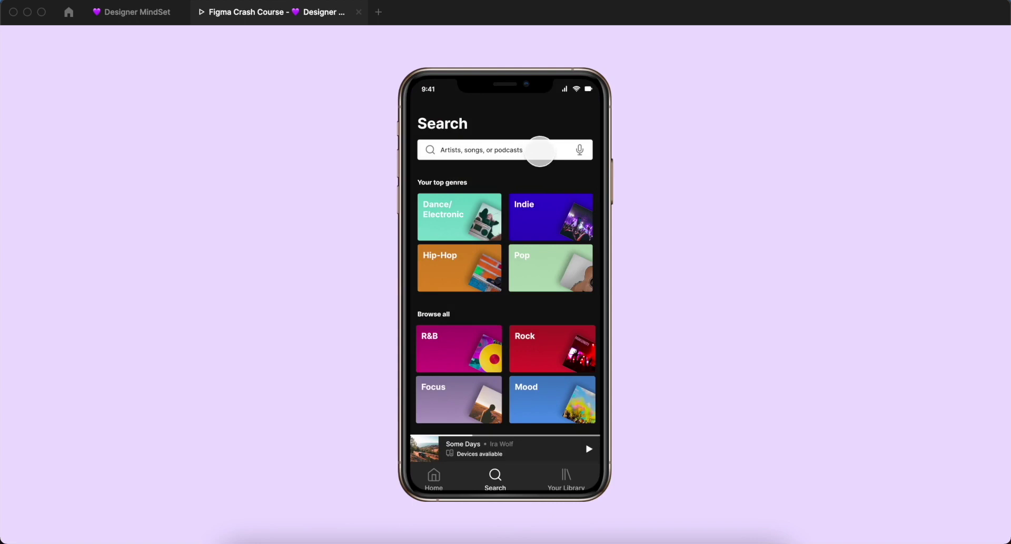
left_click(540, 151)
left_click(569, 484)
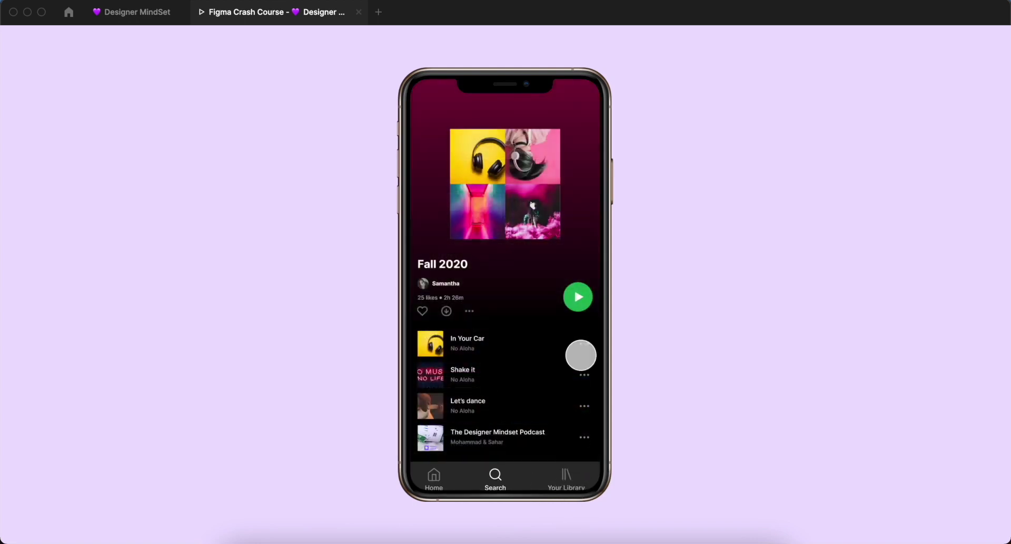
left_click(579, 296)
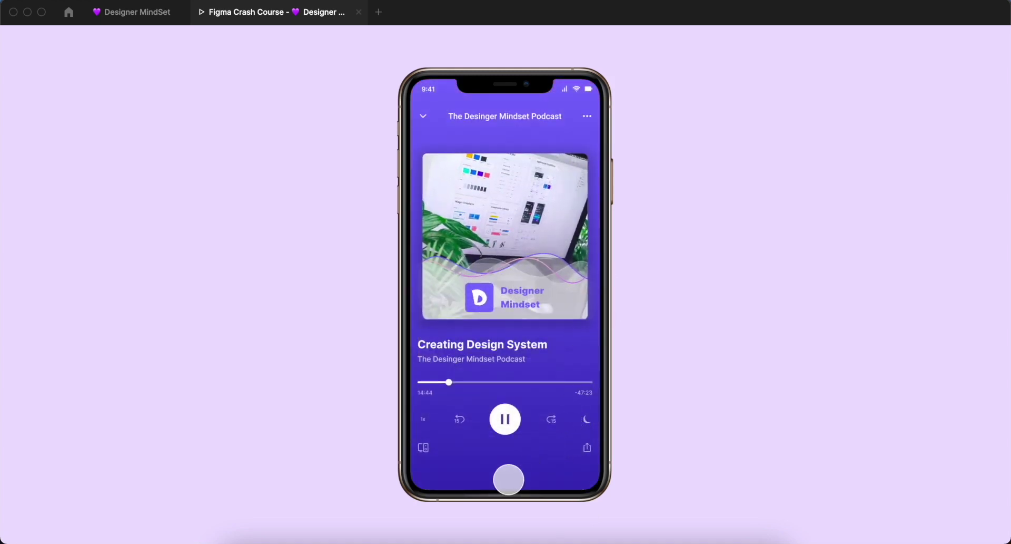
left_click(505, 419)
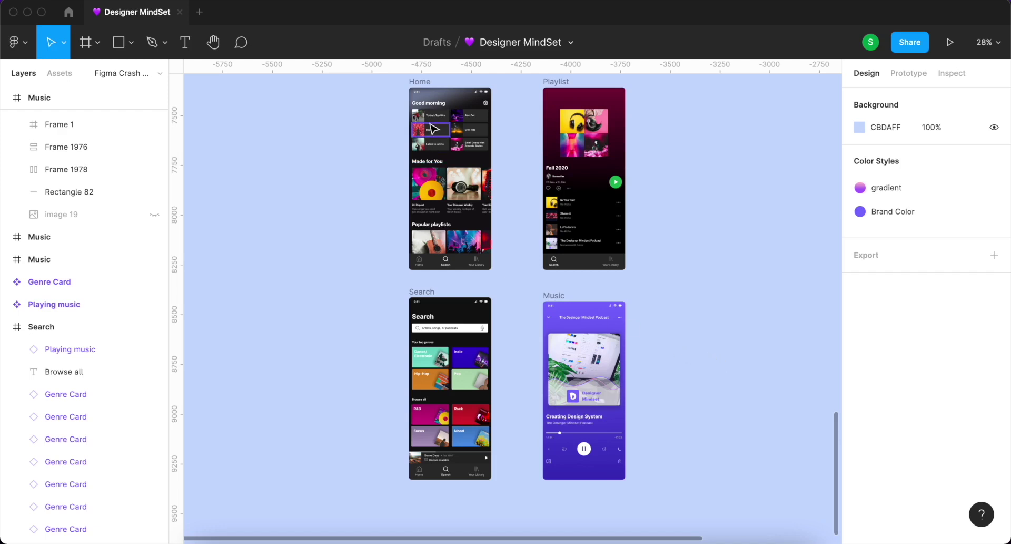
Step: Arrange Home, Search, Playlist and Music left to right in one top-aligned row, then select Home
left_click_drag(424, 81, 267, 136)
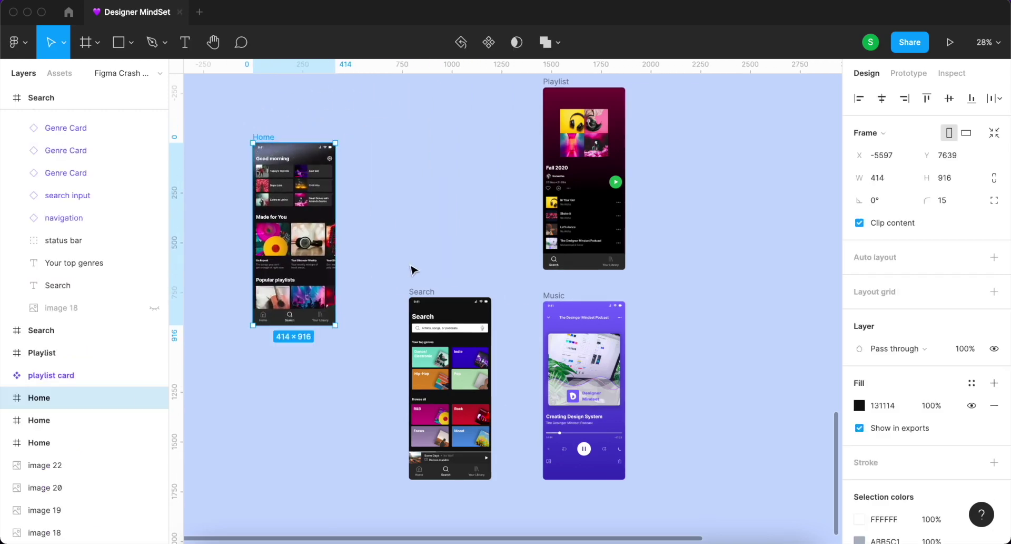
left_click_drag(426, 293, 376, 143)
left_click_drag(561, 84, 479, 140)
left_click_drag(557, 295, 582, 145)
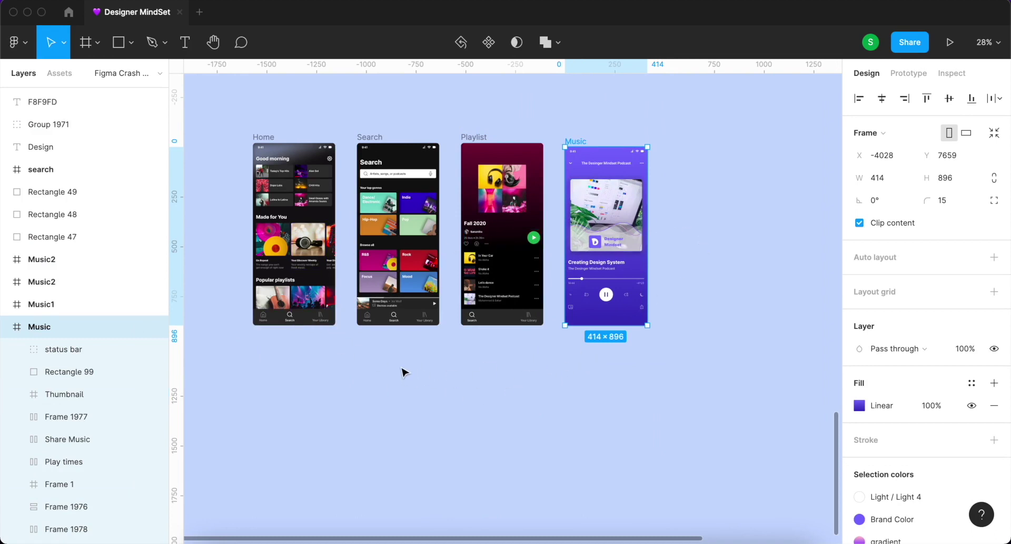
key("Tab")
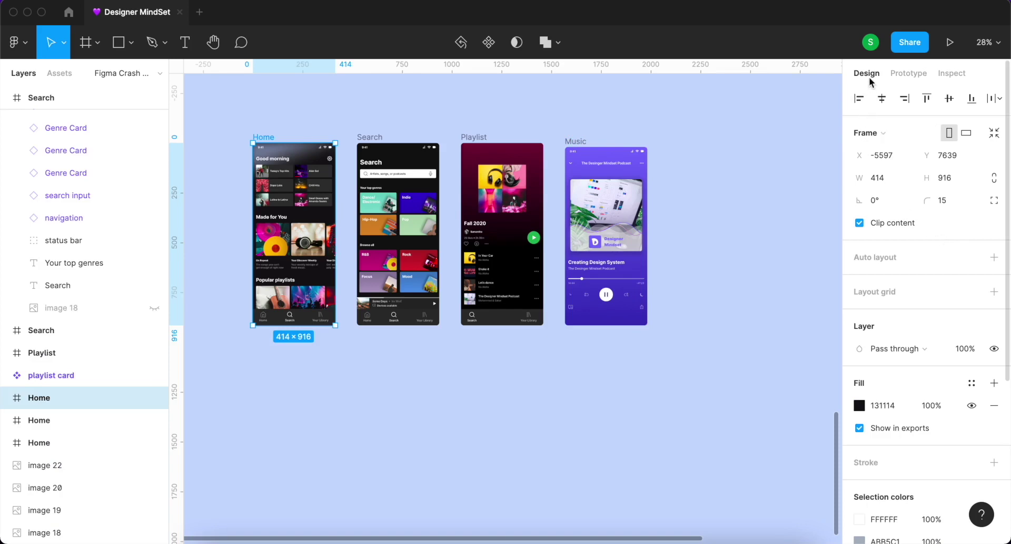
Step: In Prototype mode, add a flow starting at Home and name it 'Main Spotify'
left_click(907, 74)
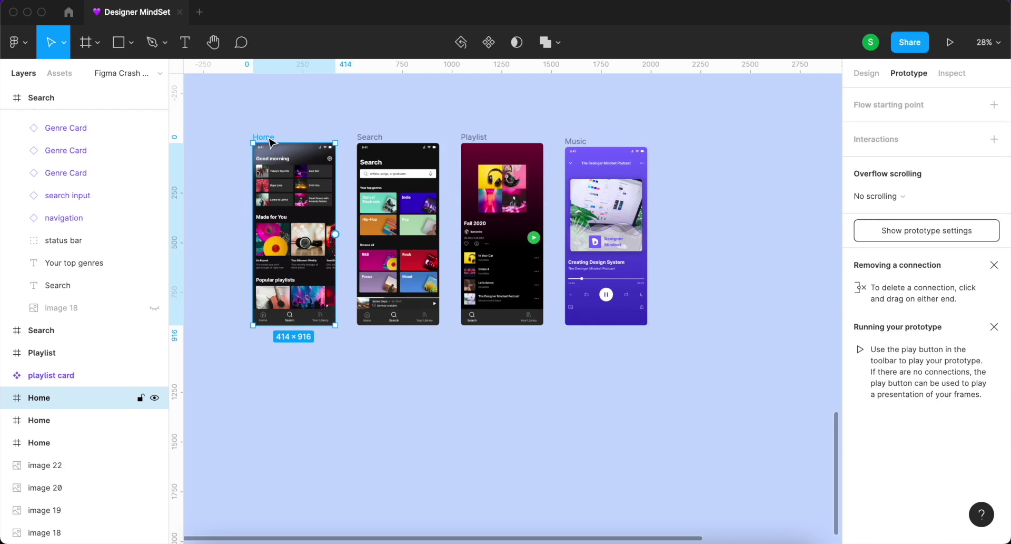
left_click(995, 107)
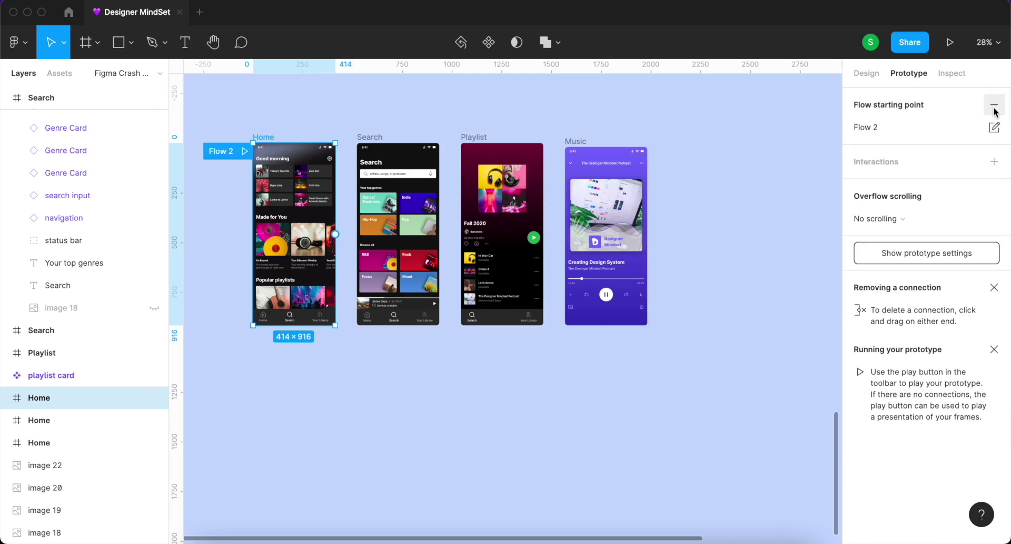
left_click(994, 127)
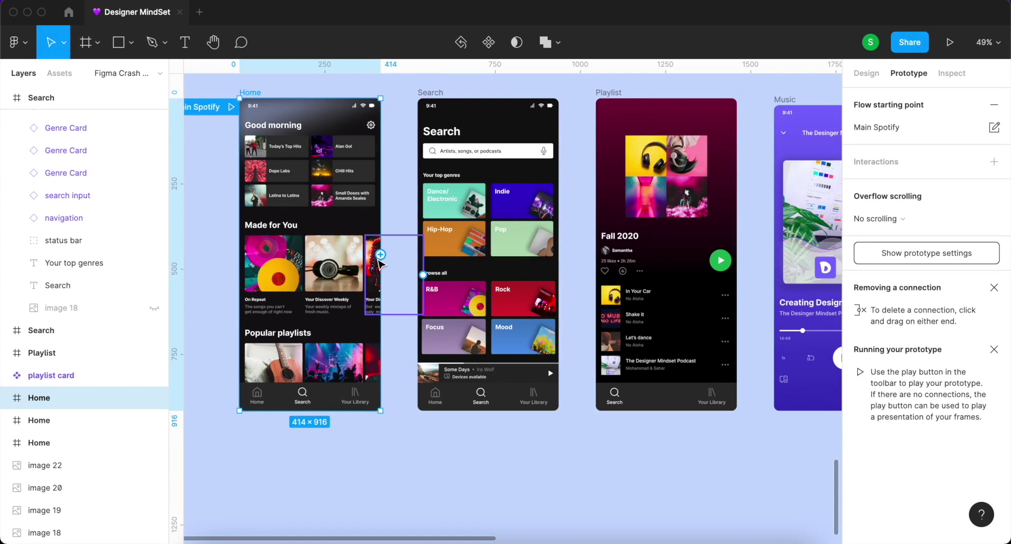
Step: Add on-tap navigate links: Home to Search, Search to Playlist, Playlist to Music
left_click_drag(380, 255, 428, 269)
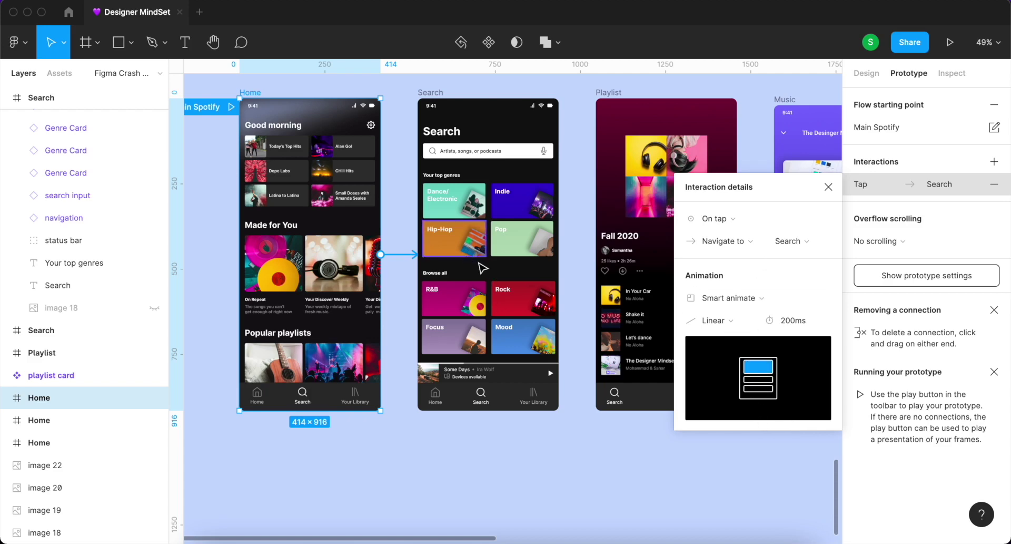
left_click(829, 187)
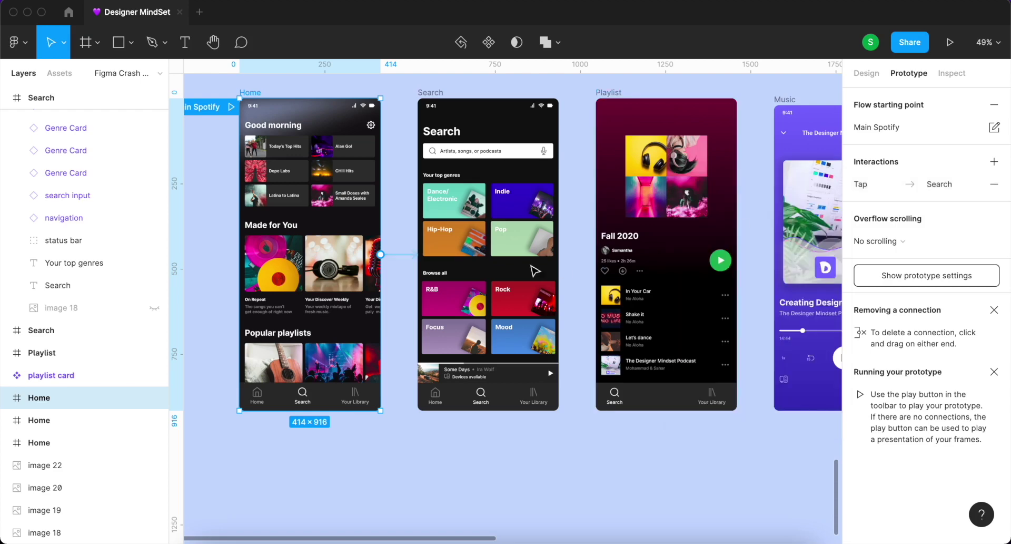
left_click(534, 271)
left_click_drag(558, 254, 599, 98)
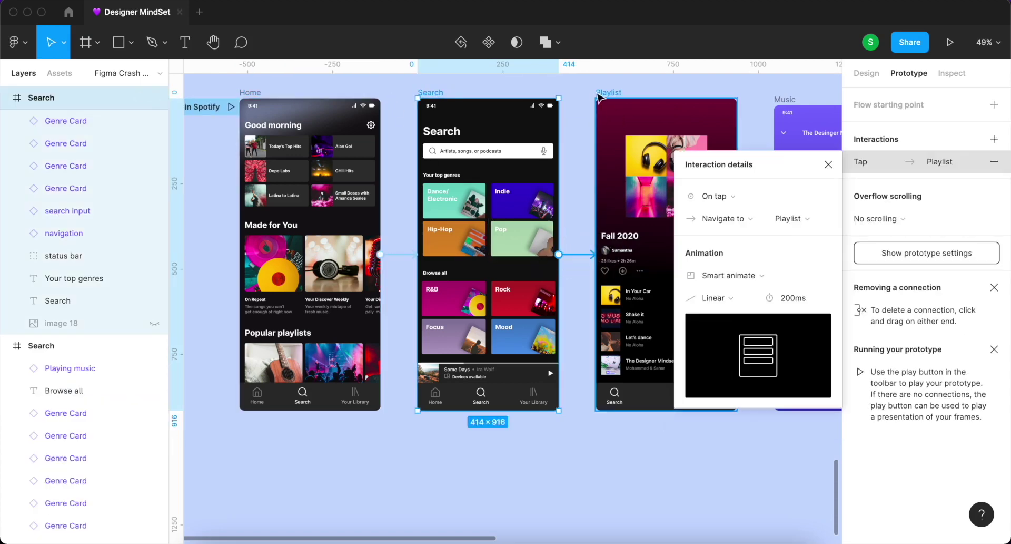
left_click(679, 259)
left_click_drag(737, 254, 795, 248)
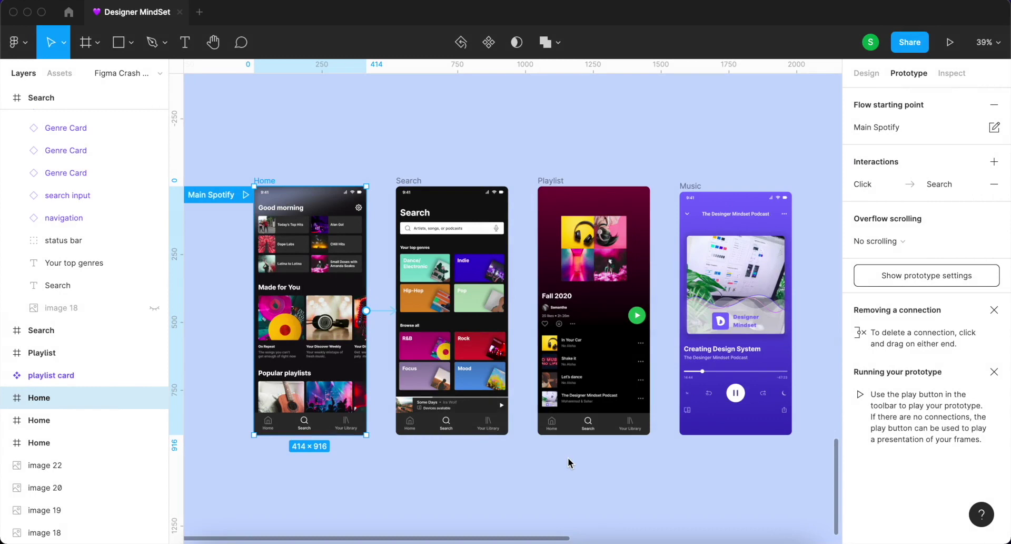
Step: Set the prototype device to iPhone 11 Pro Max and the background colour to D8C7FC
left_click(938, 281)
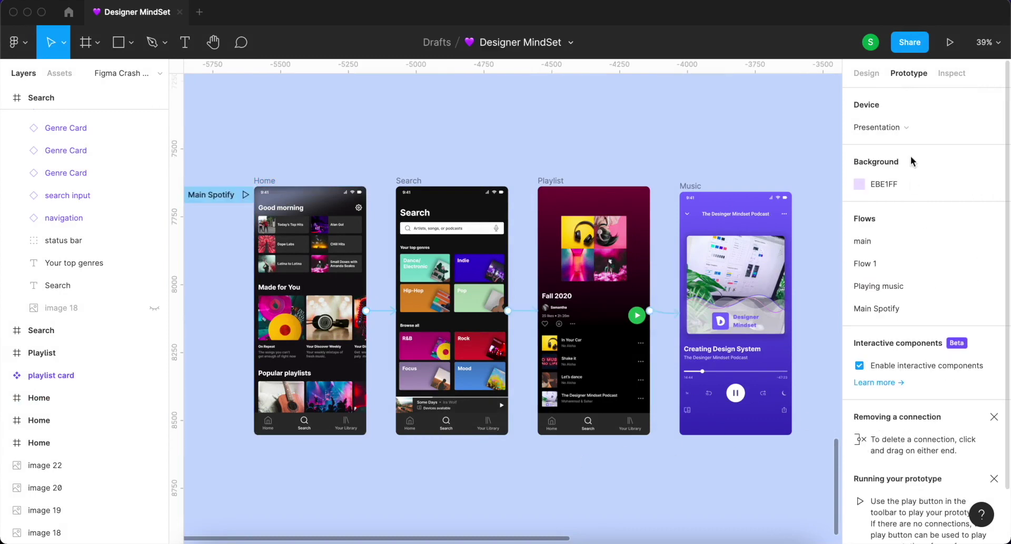
left_click(922, 136)
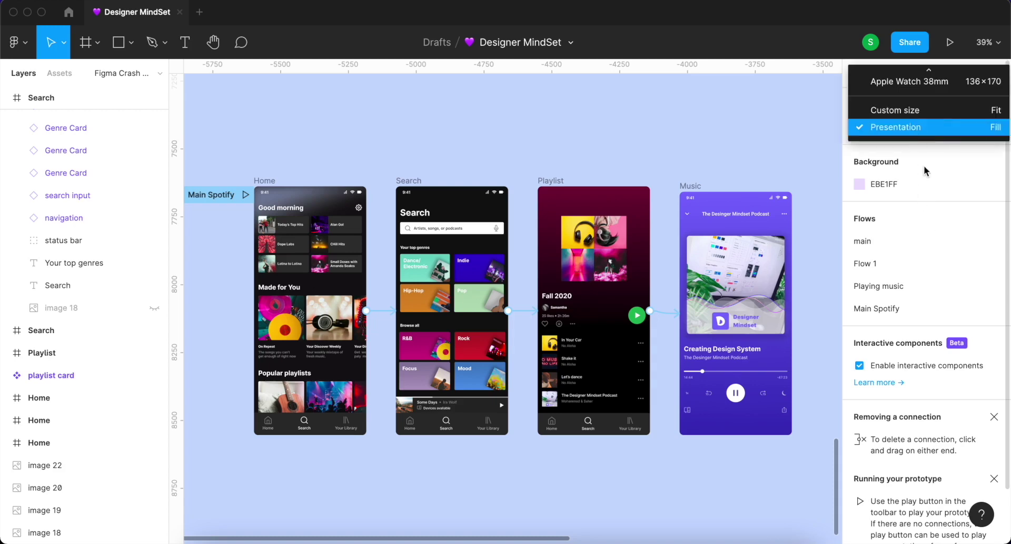
scroll(933, 122, "up", 10)
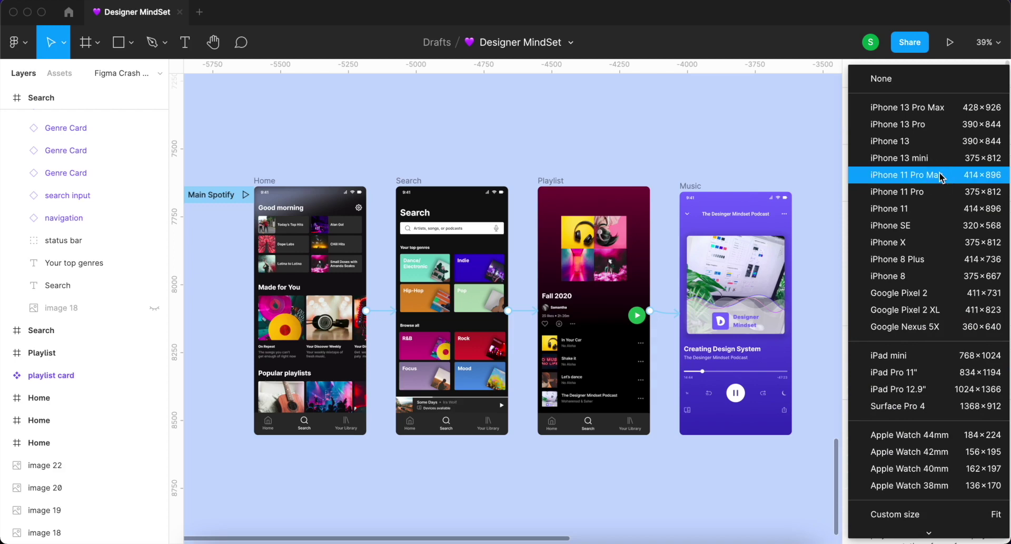
left_click(940, 177)
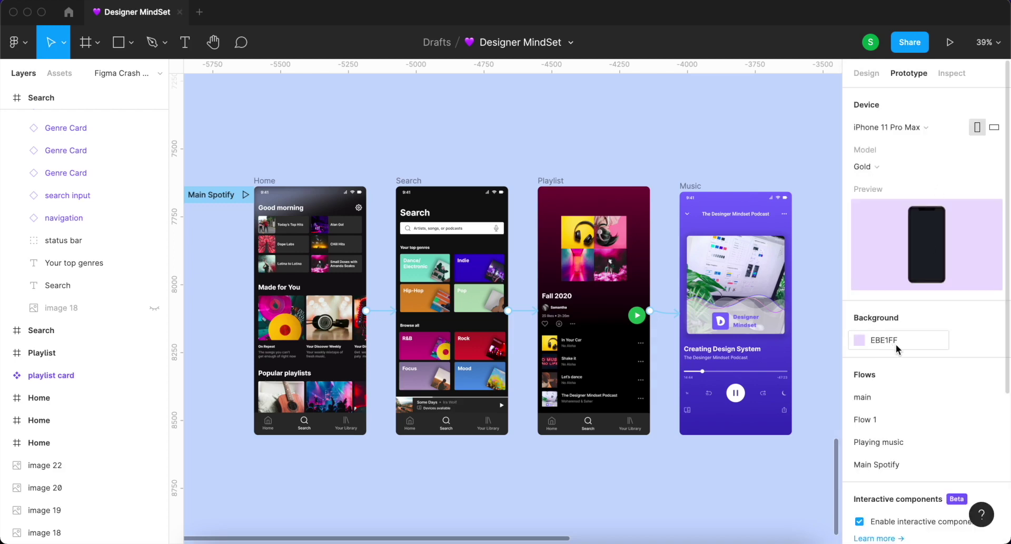
left_click(860, 340)
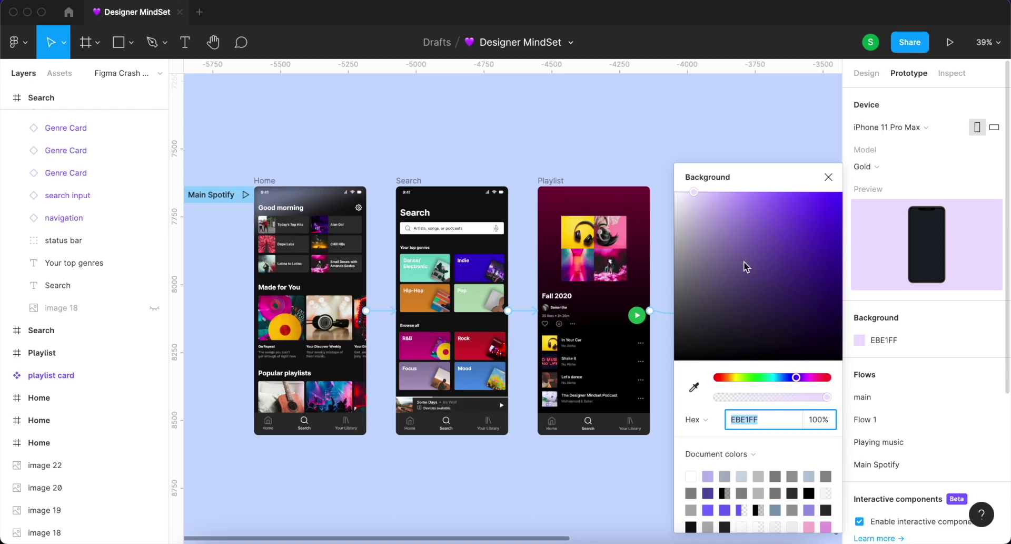
left_click_drag(693, 192, 710, 201)
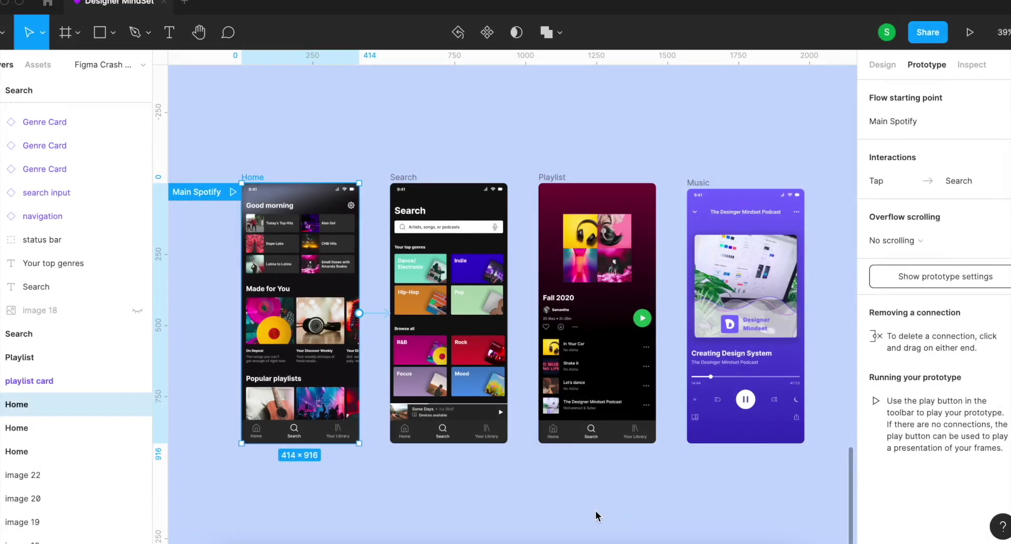
Step: Play the Main Spotify flow and tap from Home through Search and Fall 2020 to the podcast player
left_click(233, 192)
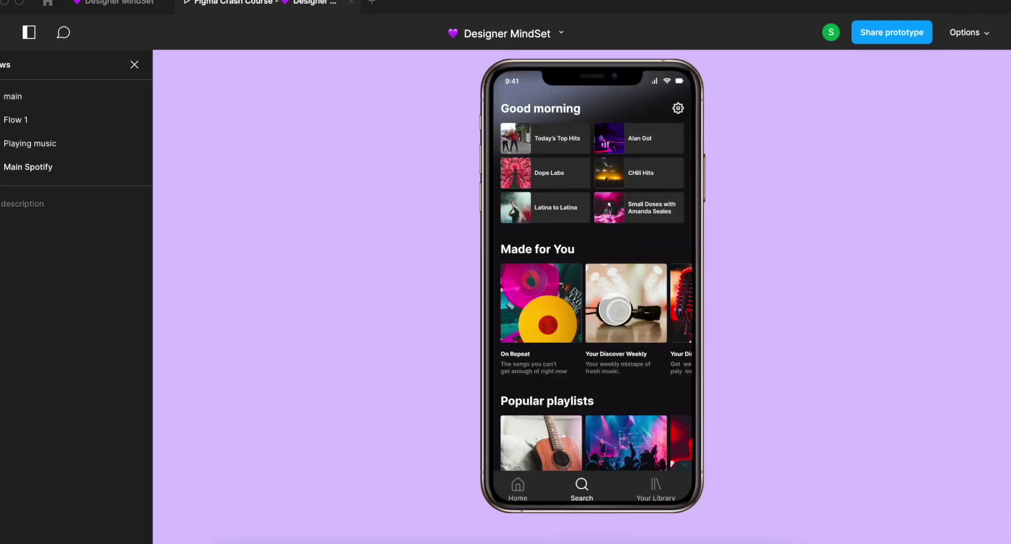
left_click(615, 309)
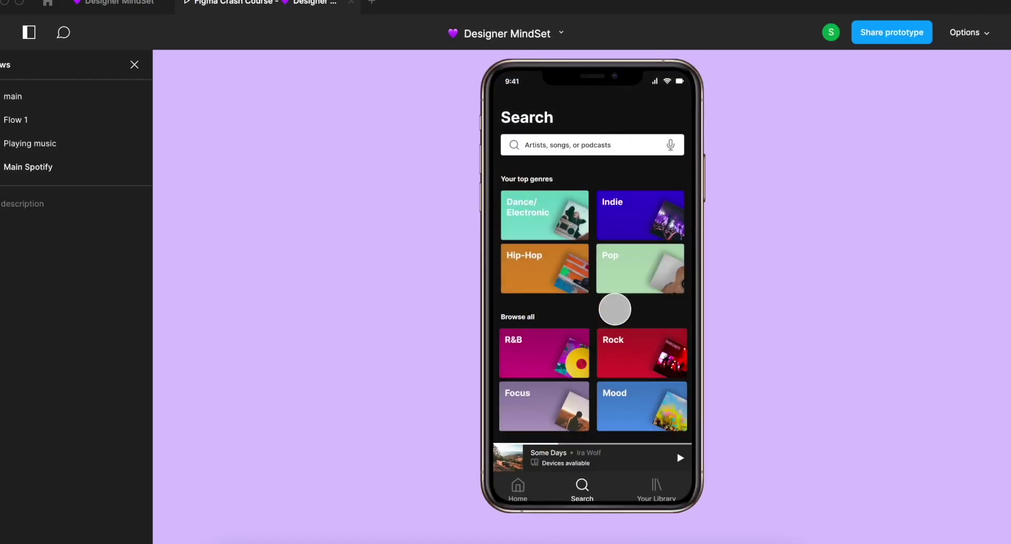
left_click(616, 309)
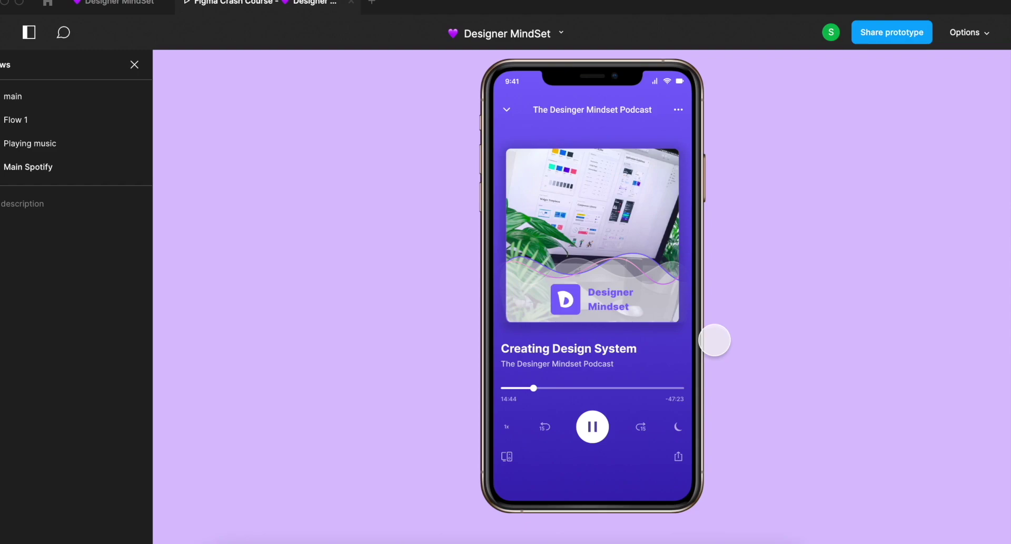
left_click(898, 39)
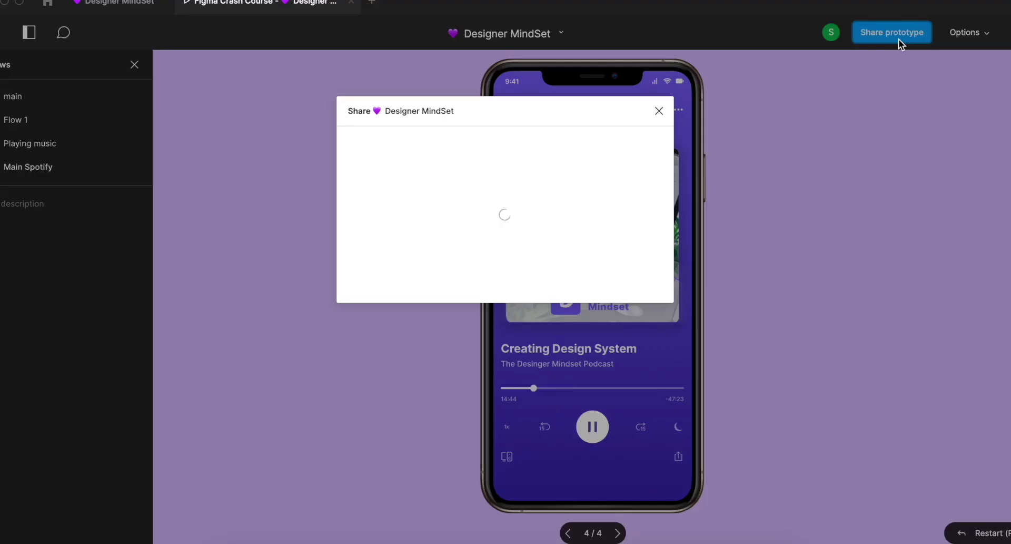